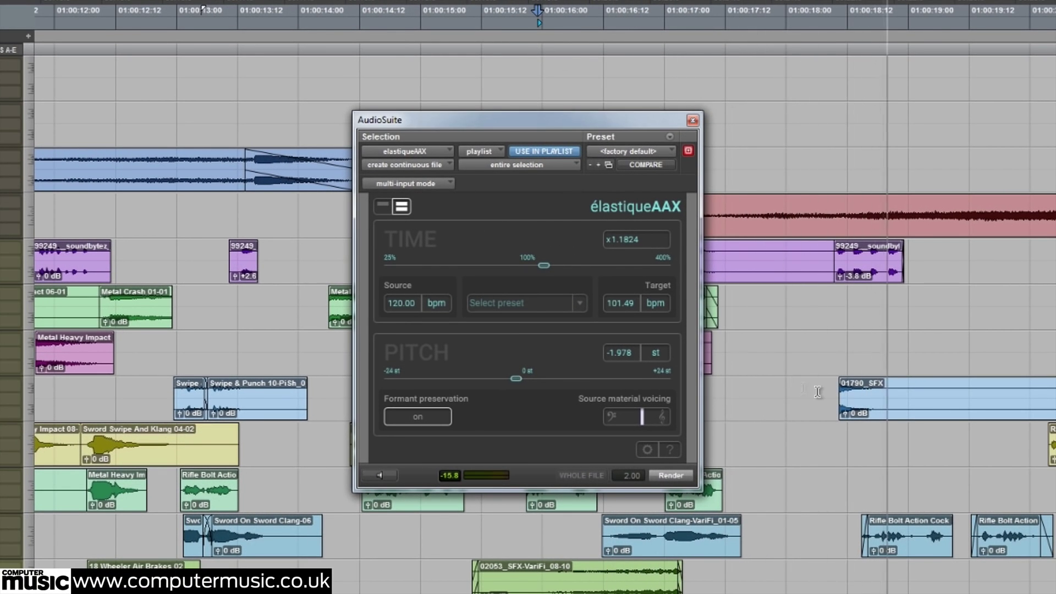
Step: Pitch the 01790_SFX clip up to +2.242 st, stretch it slightly longer, and render it
left_click(926, 414)
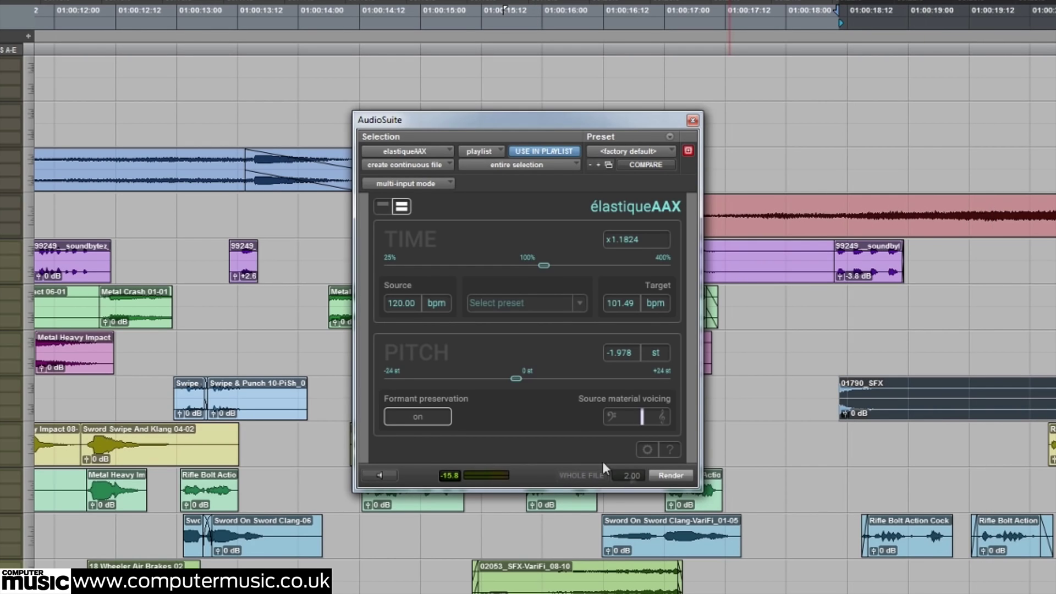
left_click_drag(517, 378, 540, 378)
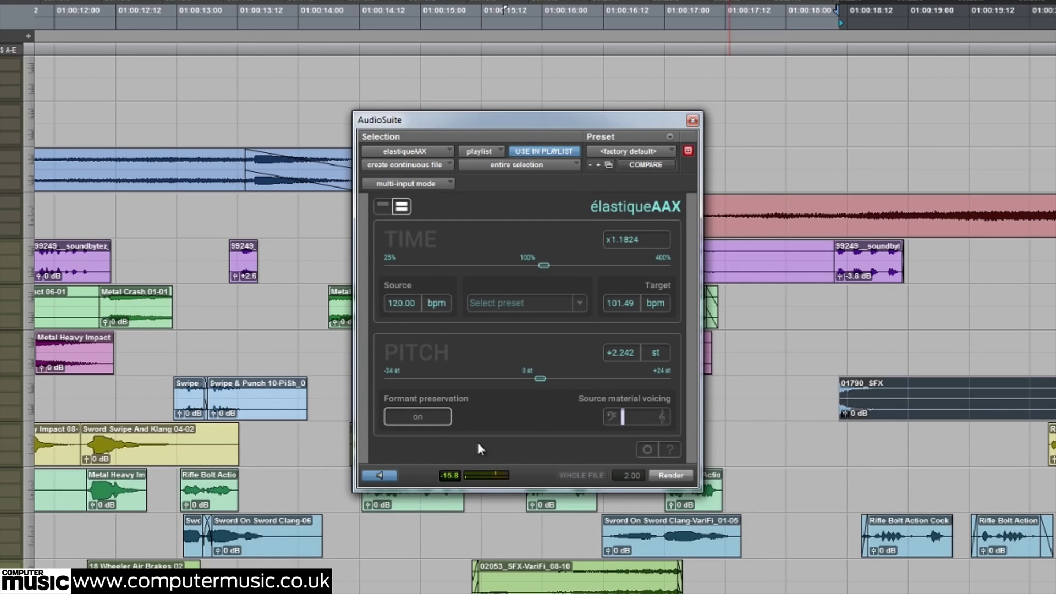
left_click_drag(543, 265, 529, 265)
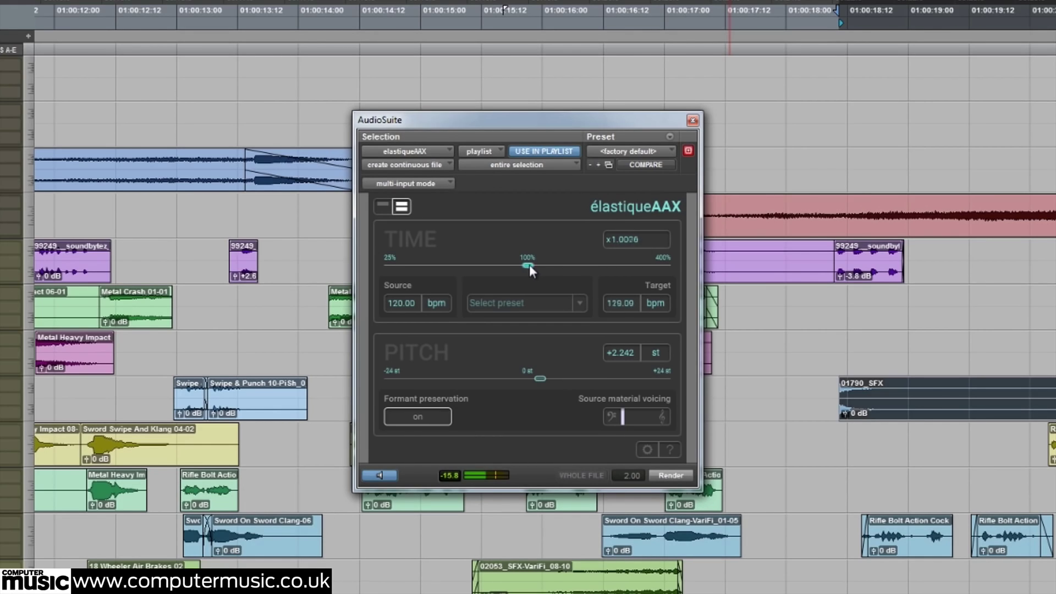
left_click(671, 473)
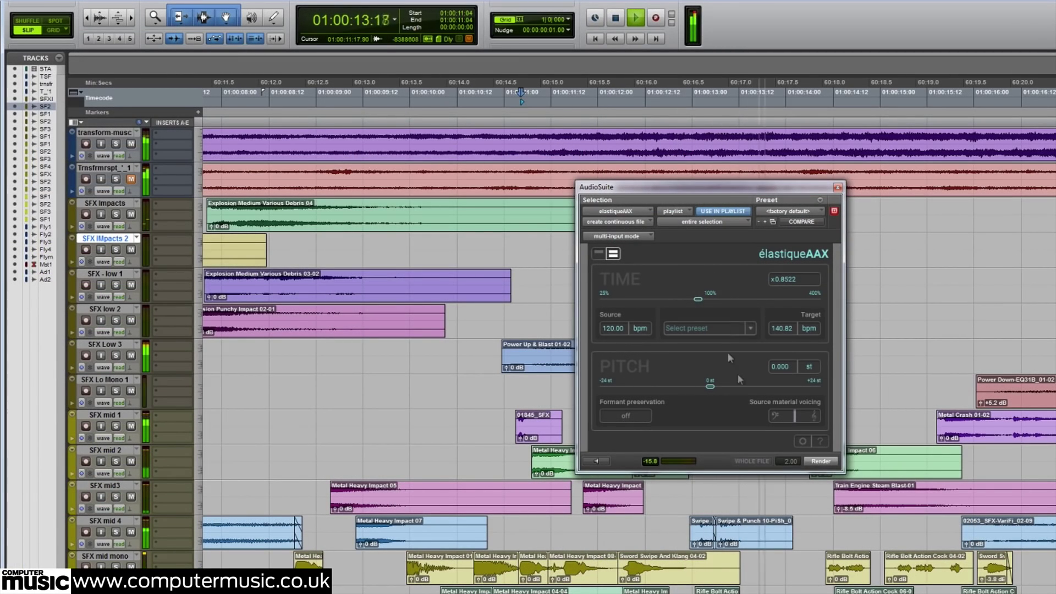
Step: Raise the Train Engine Steam Blast-01 clip's pitch to +2.637 st, audition it, and render
left_click(985, 507)
double_click(984, 506)
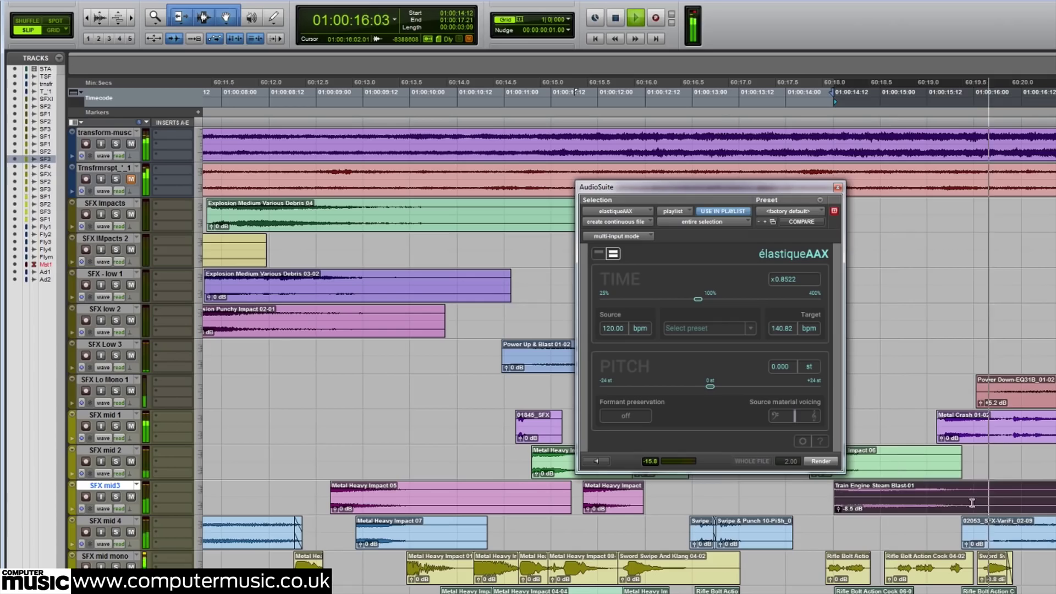
mouse_move(710, 386)
left_mouse_down()
mouse_move(730, 387)
mouse_move(721, 387)
left_mouse_up()
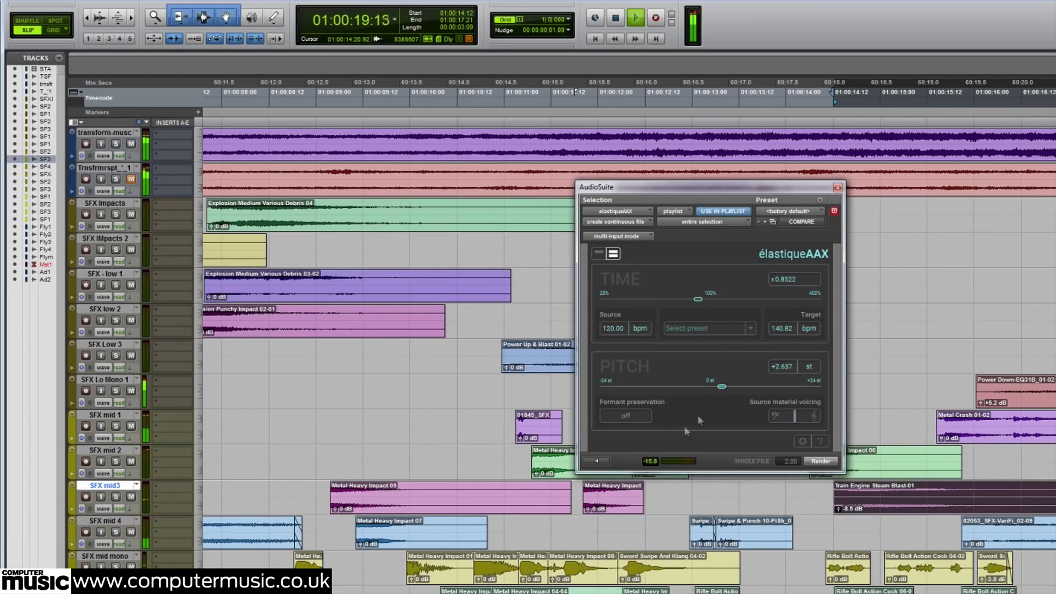
left_click(596, 461)
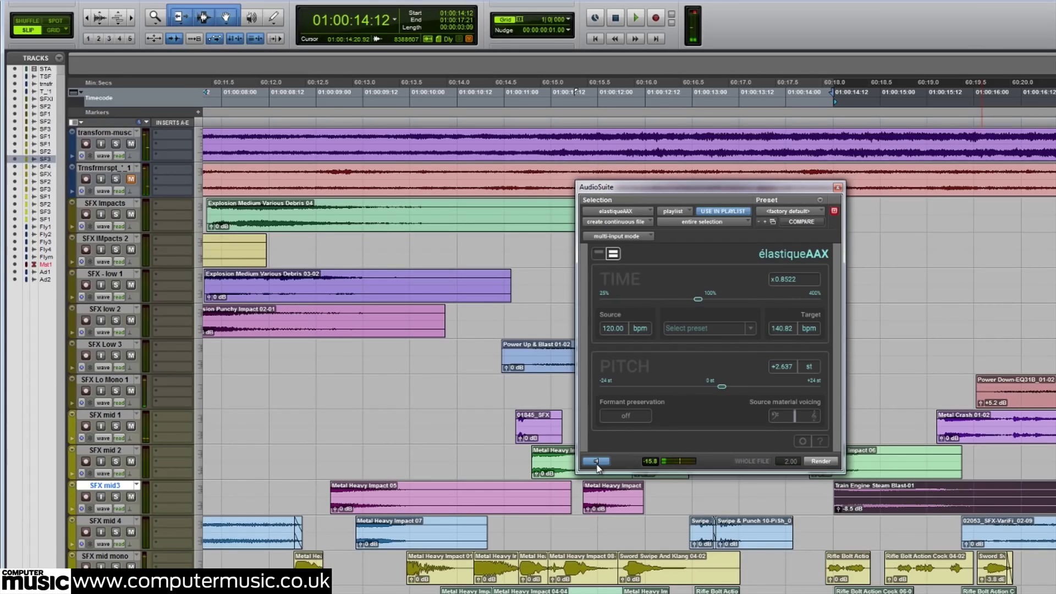
left_click(596, 461)
left_click(820, 462)
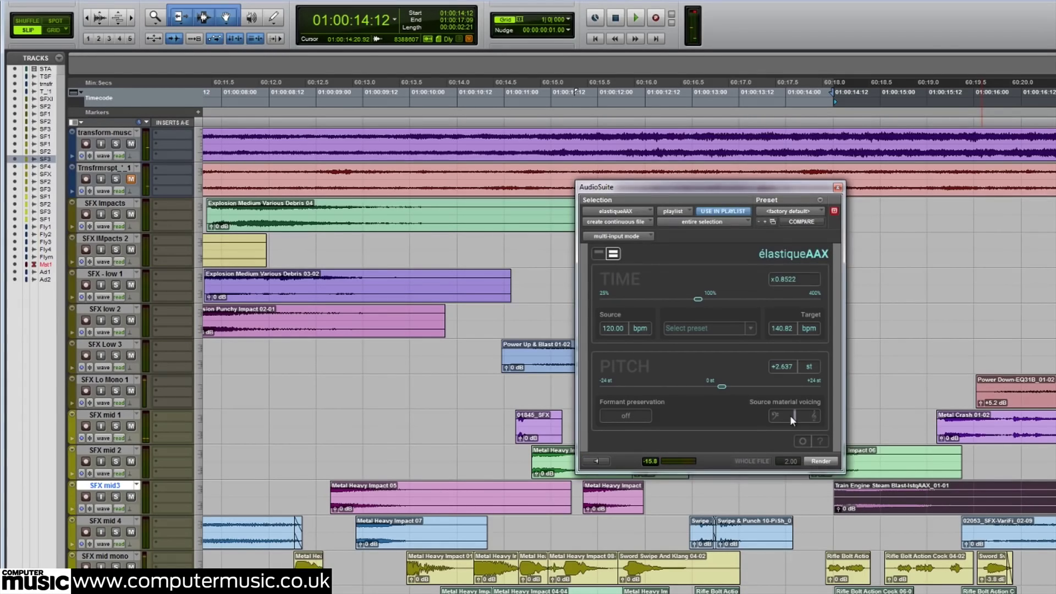
Step: Turn formant preservation on for Metal Crash 01-02 and lower the source voicing slightly
left_click(943, 428)
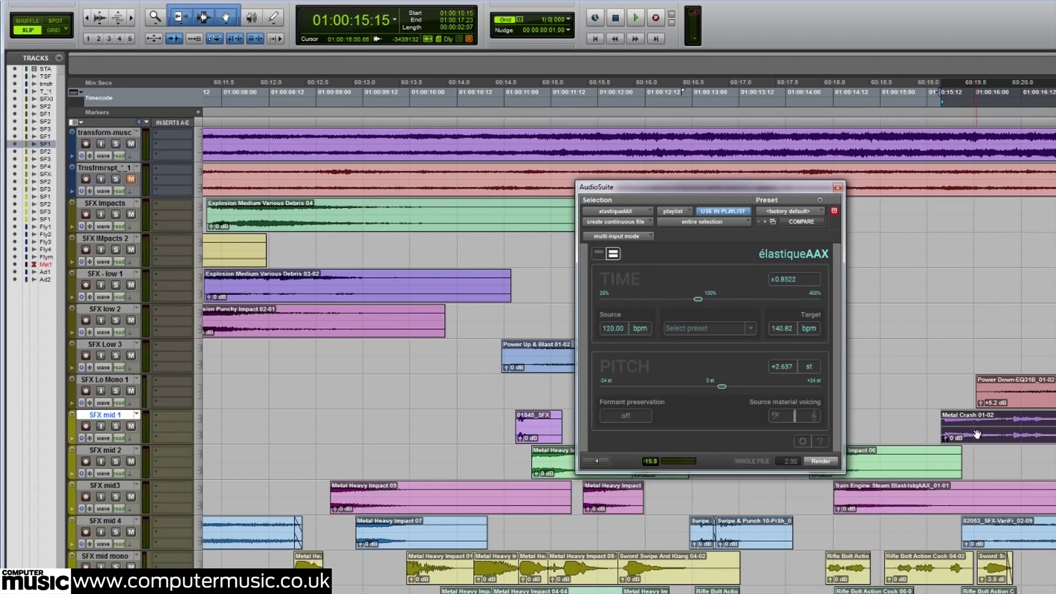
left_click(619, 420)
mouse_move(799, 418)
left_mouse_down()
mouse_move(785, 421)
mouse_move(801, 419)
left_mouse_up()
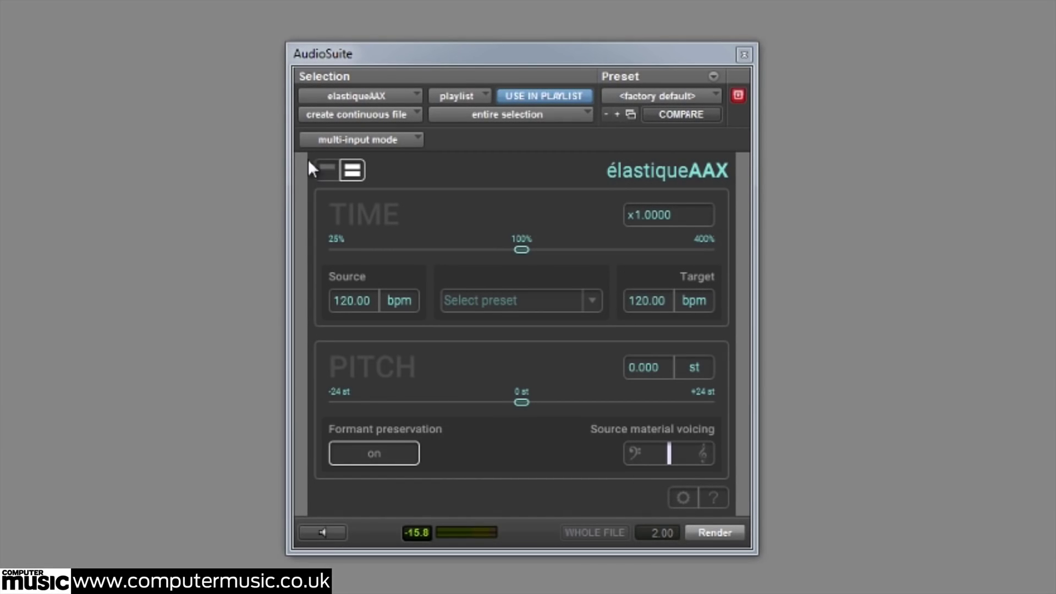
Step: Collapse élastiqueAAX to compact view, restore the full view, and preview the Drums clip
left_click(322, 167)
left_click(352, 170)
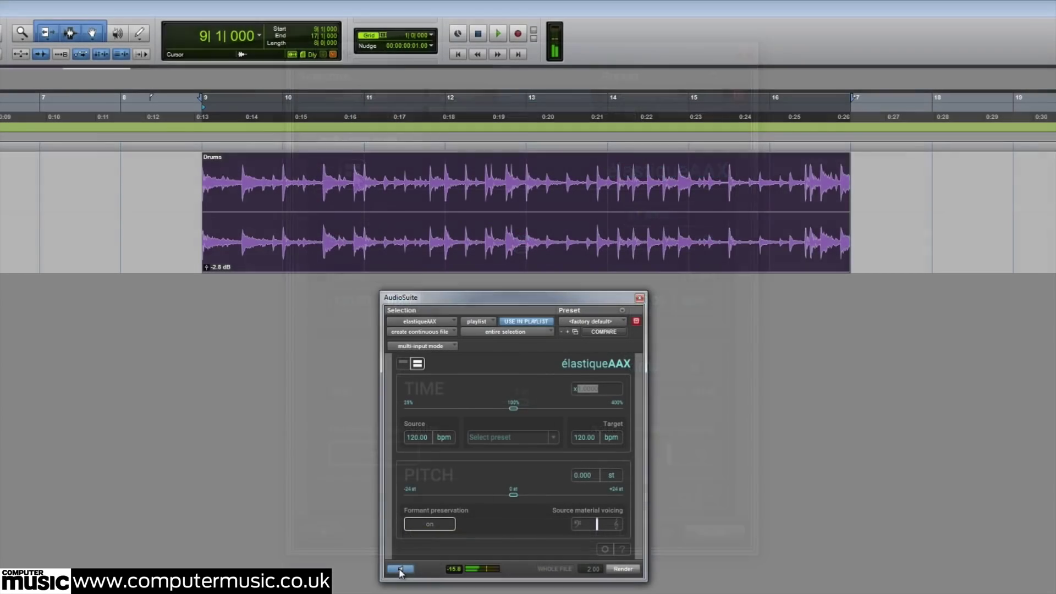
left_click(322, 532)
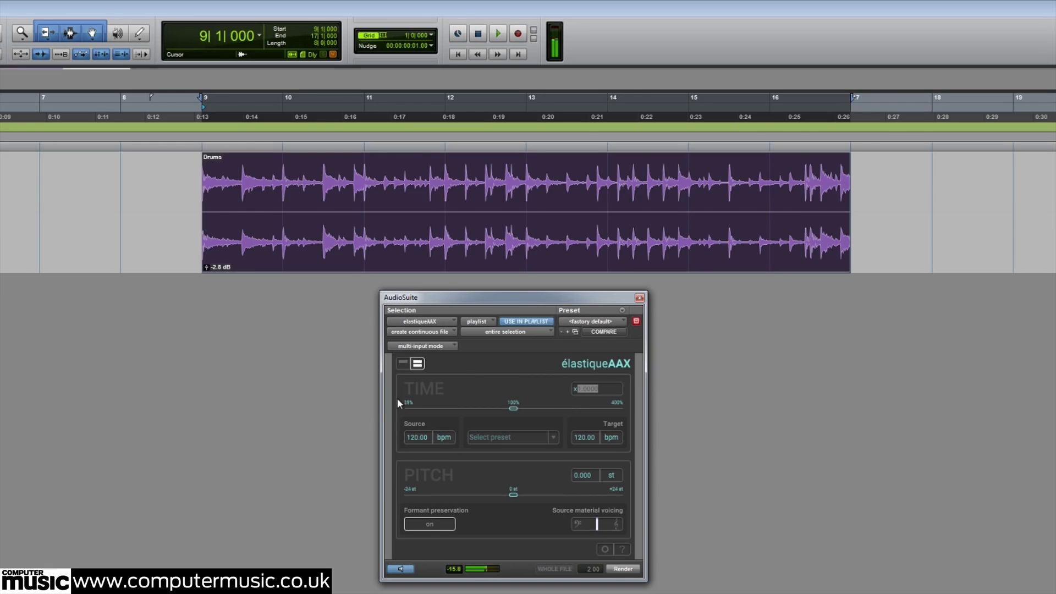
left_click_drag(514, 407, 504, 408)
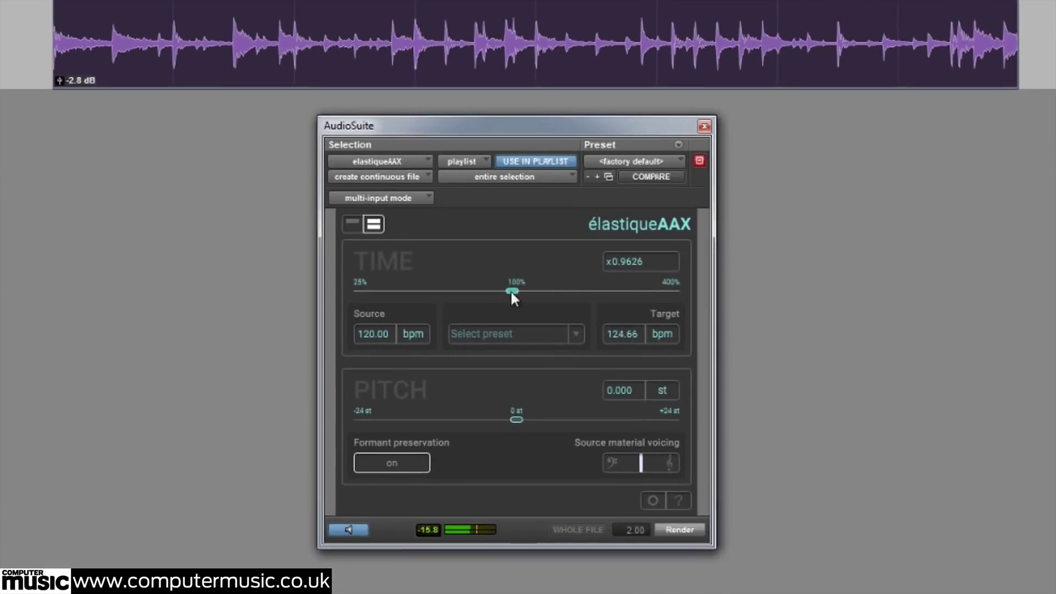
left_click_drag(504, 268, 543, 269)
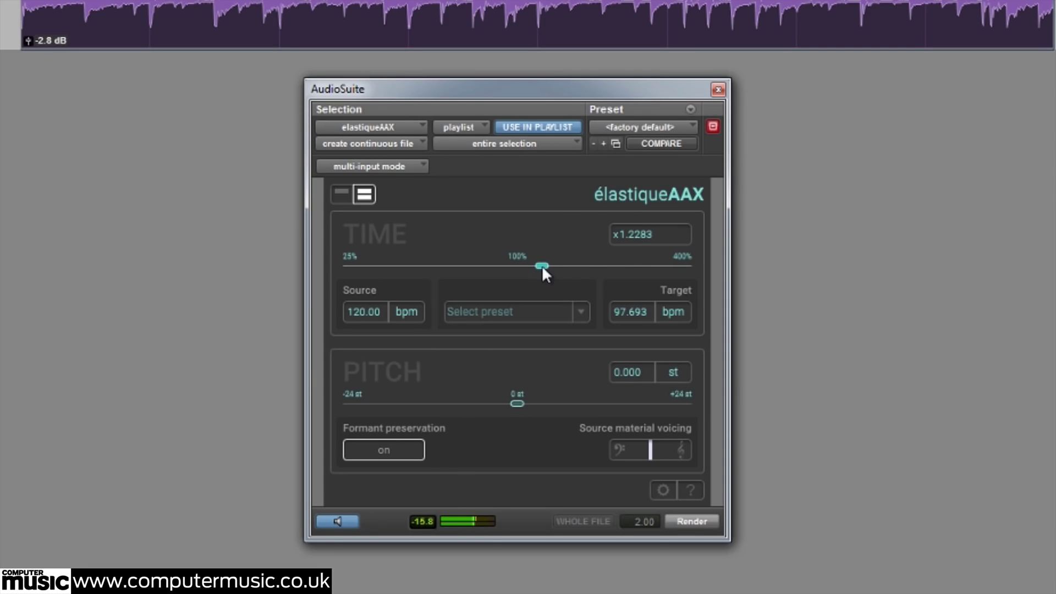
double_click(656, 235)
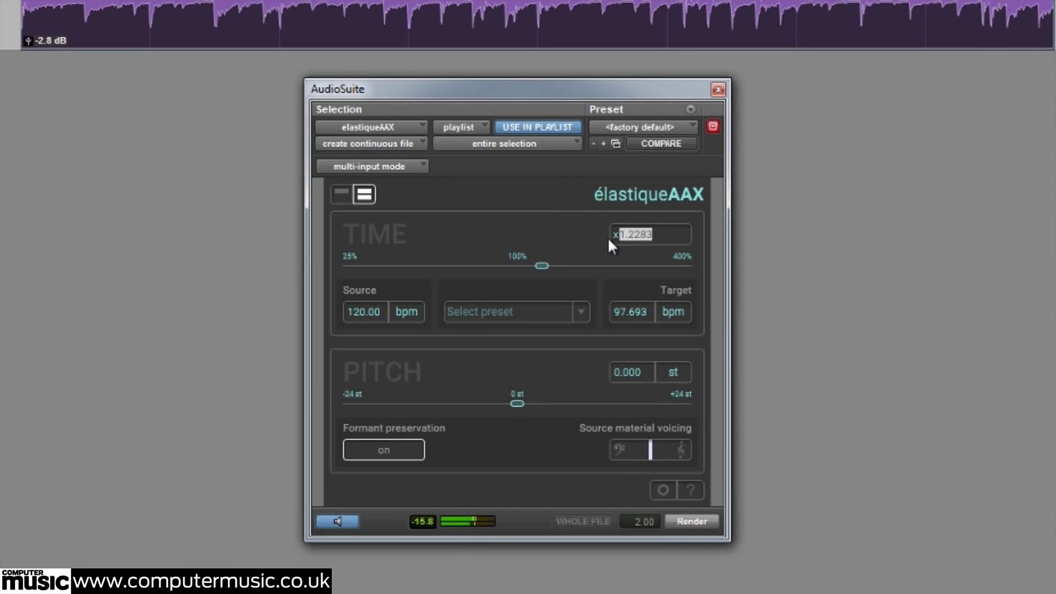
type("2")
key("Return")
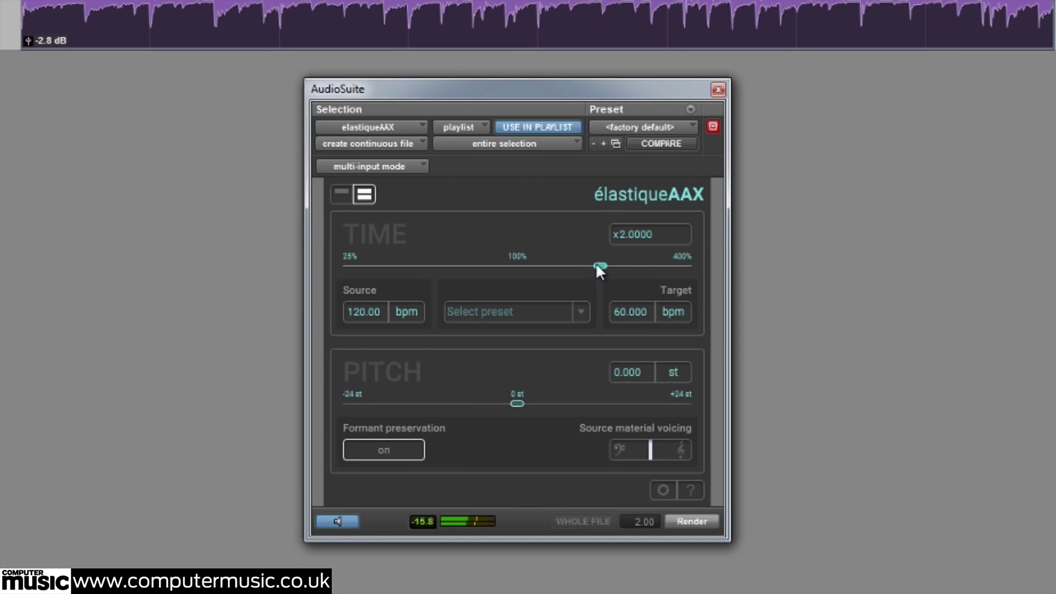
left_click_drag(597, 264, 689, 265)
left_click_drag(674, 234, 602, 234)
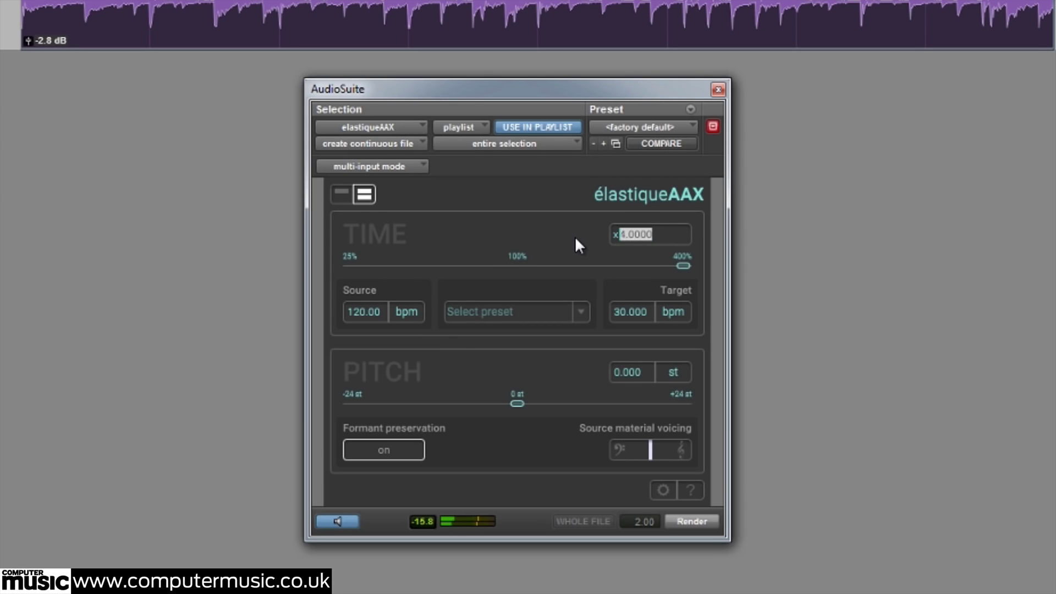
type("1")
key("Return")
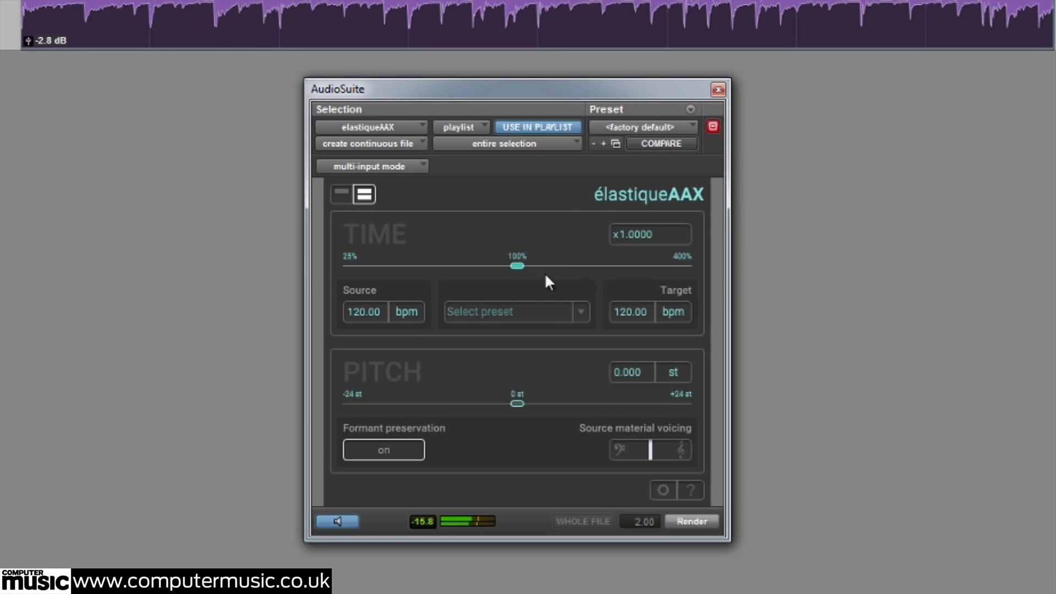
left_click(345, 521)
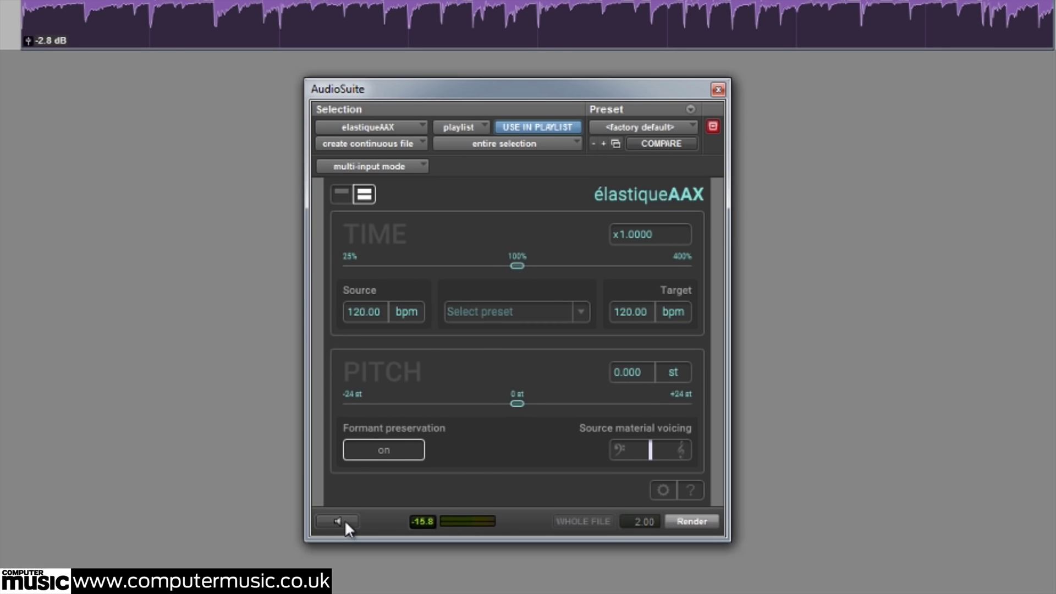
left_click(345, 520)
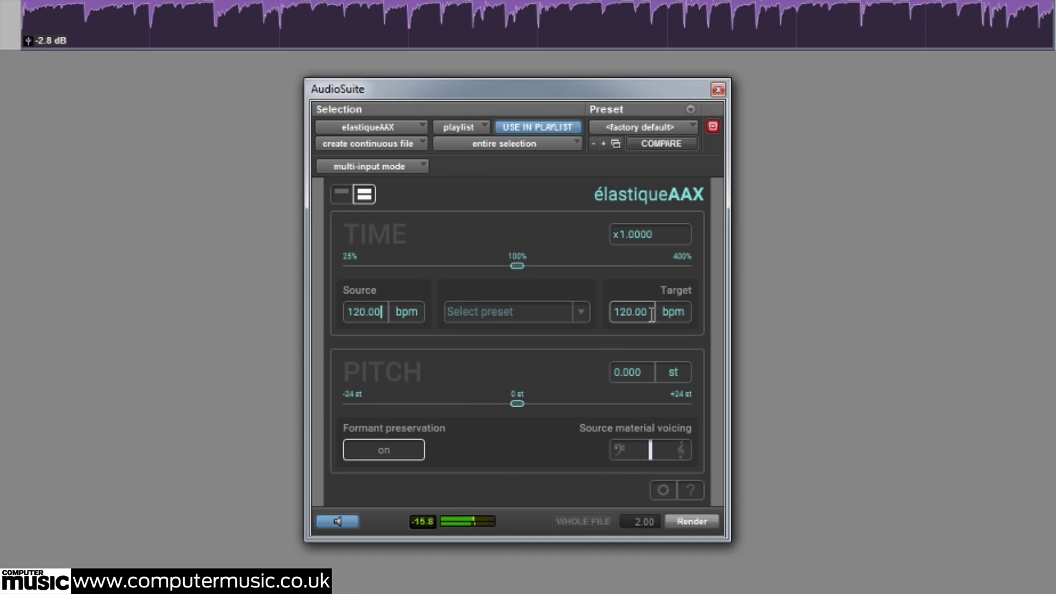
Step: Set the élastiqueAAX source tempo to 146 bpm and target tempo to 150 bpm
left_click(615, 313)
left_click(373, 308)
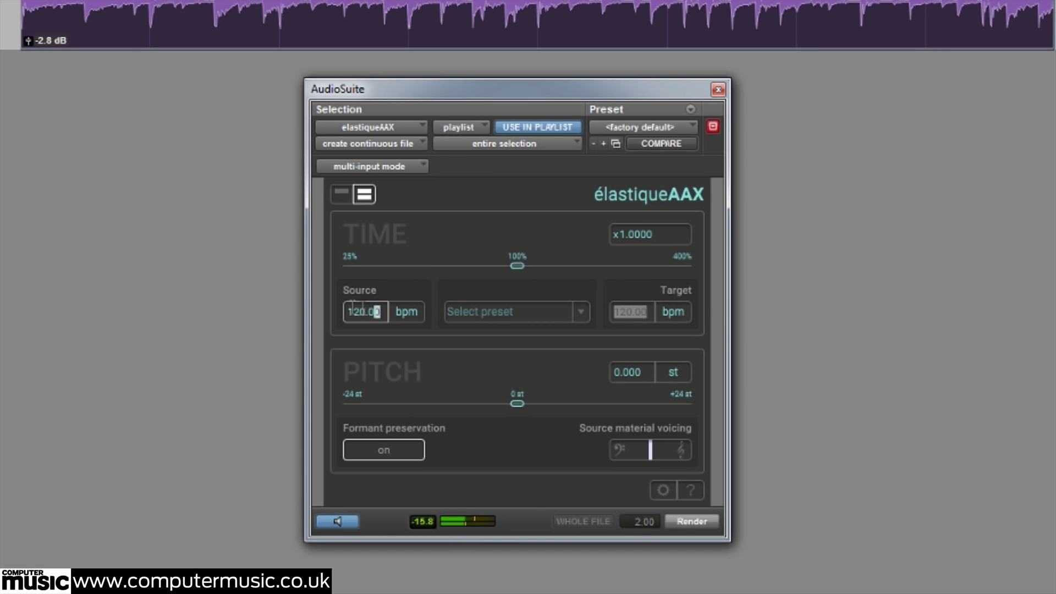
type("146")
key("Return")
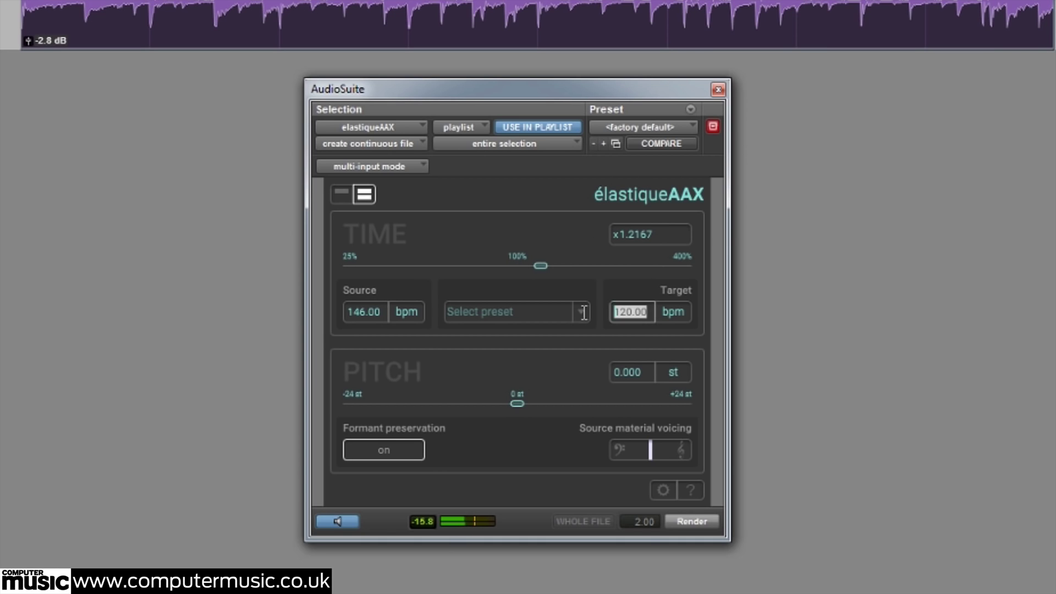
type("150")
key("Return")
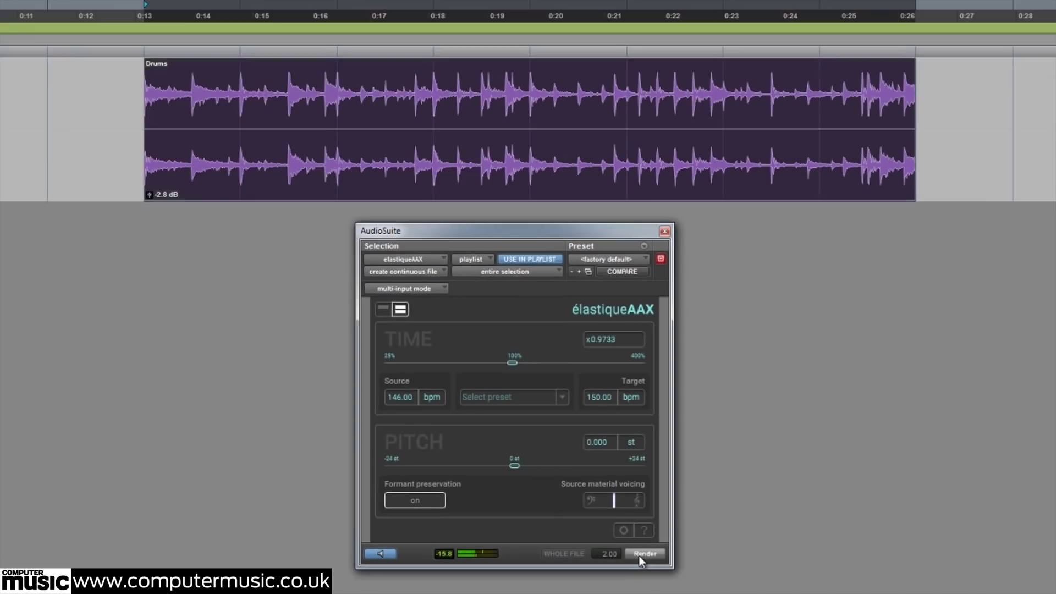
Step: Render the Drums clip at the new tempo and play it back from just before the clip
left_click(692, 521)
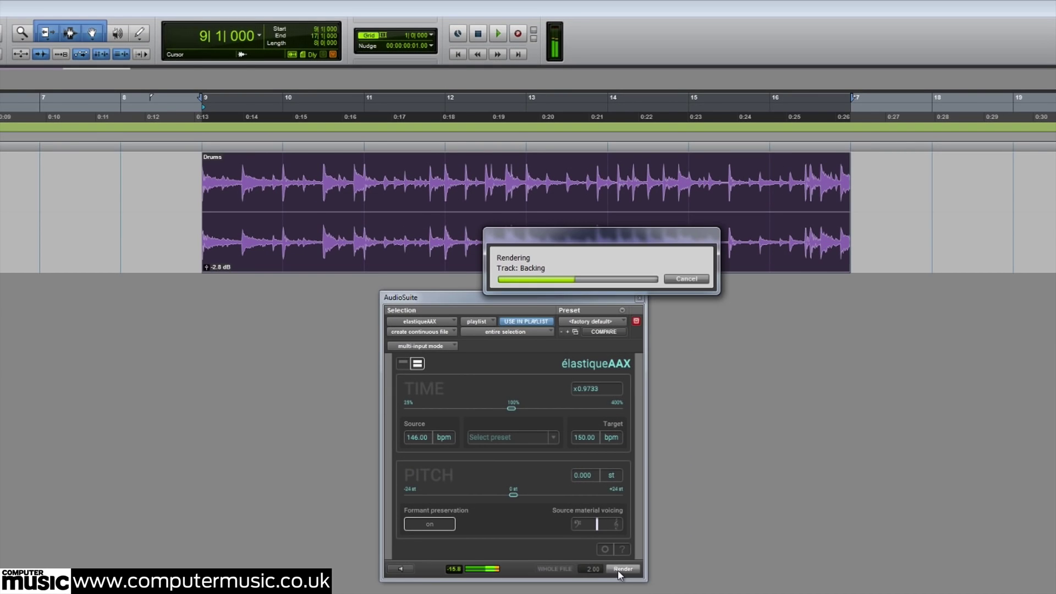
left_click(191, 176)
key("space")
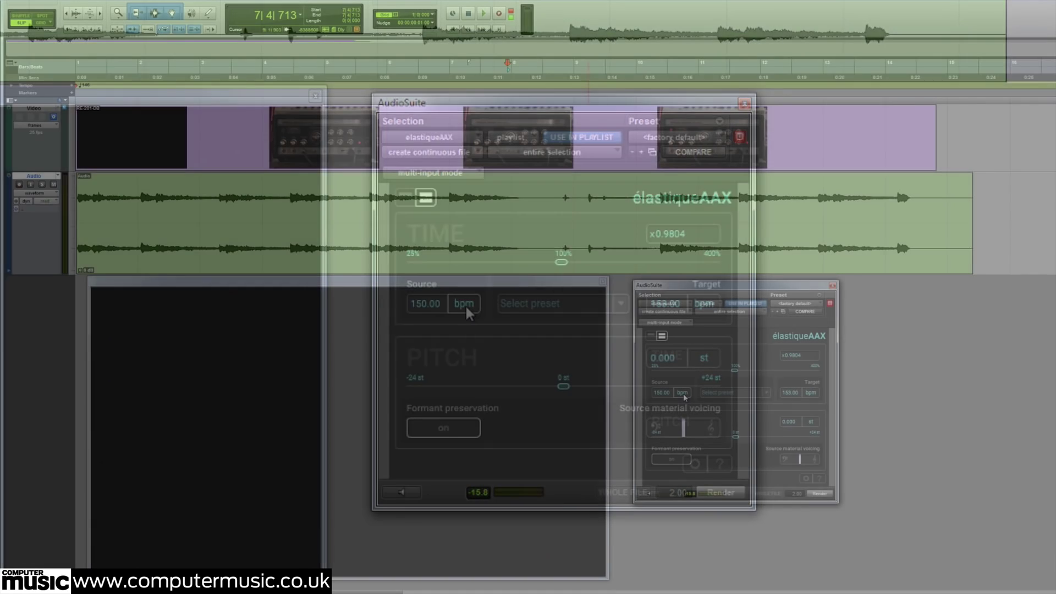
Step: Play the session, then try values 25, 100 and 24 in the Source and Target fps fields
key("space")
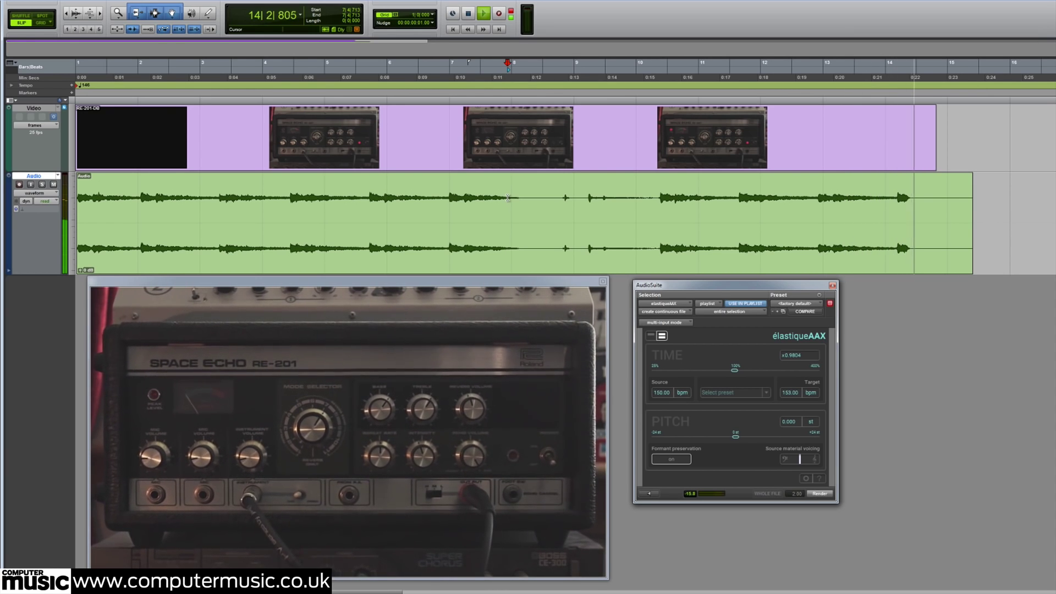
key("space")
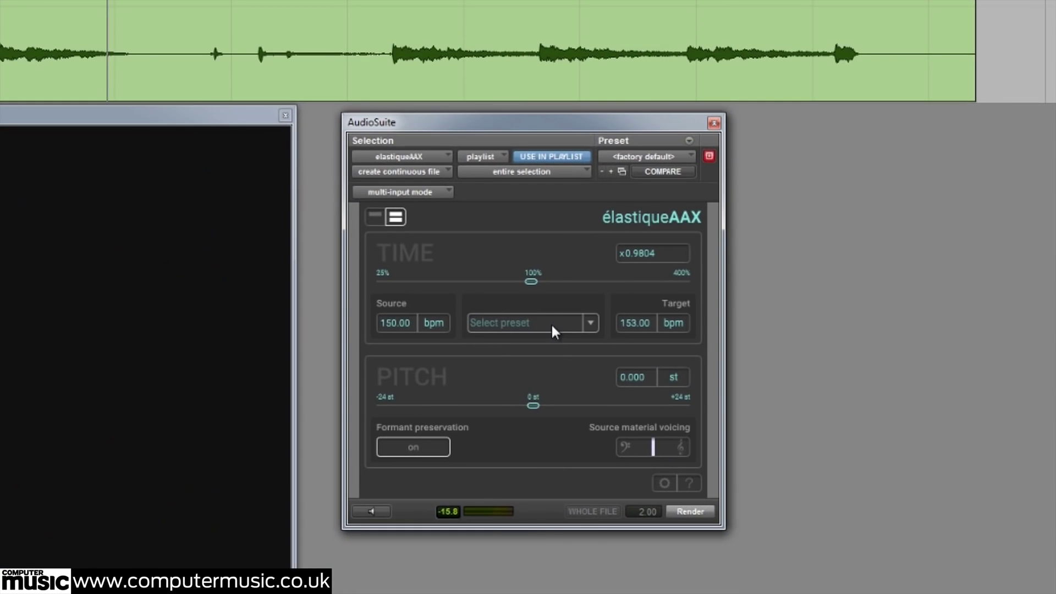
left_click(551, 325)
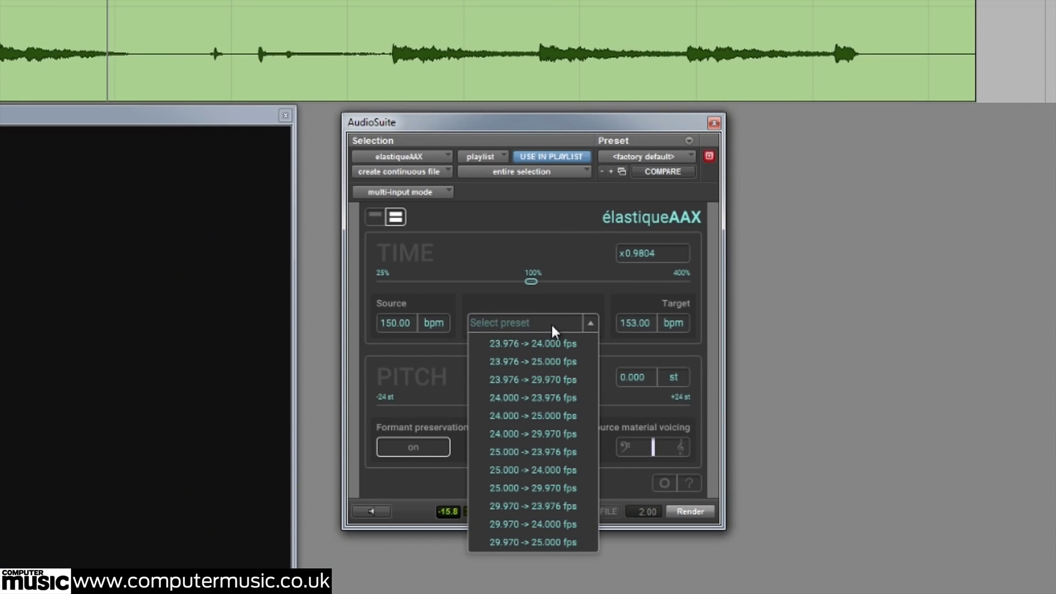
left_click(447, 324)
type("2")
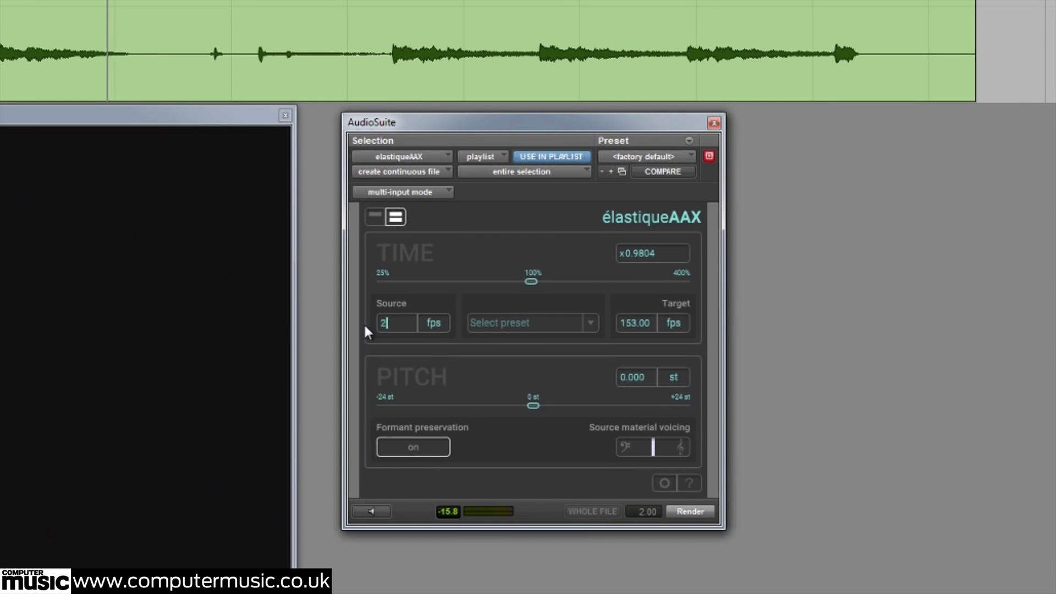
type("5")
left_click(634, 323)
type("100")
key("Return")
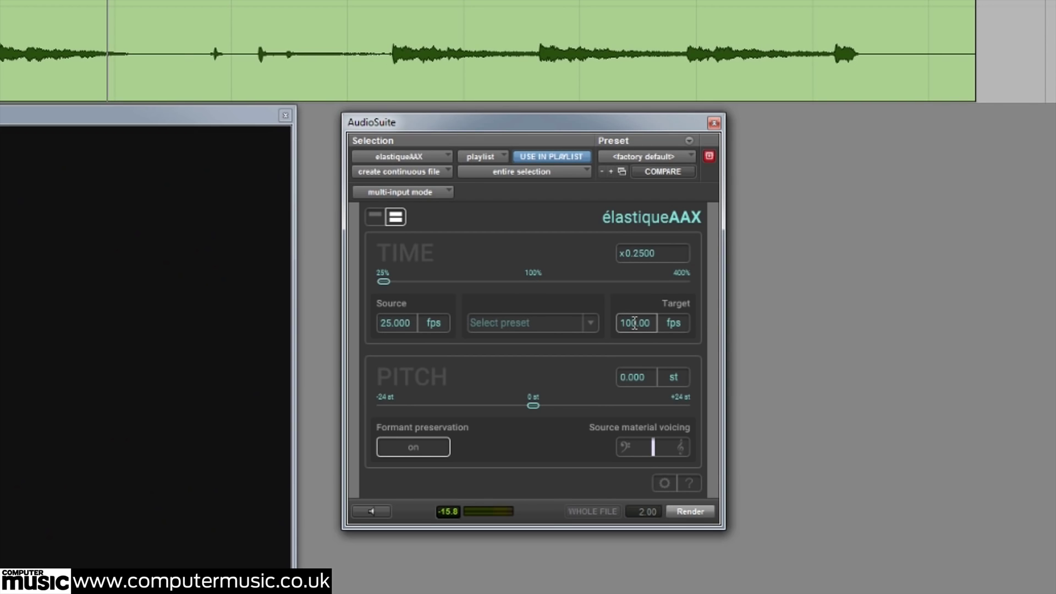
left_click(634, 322)
type("24")
left_click(569, 323)
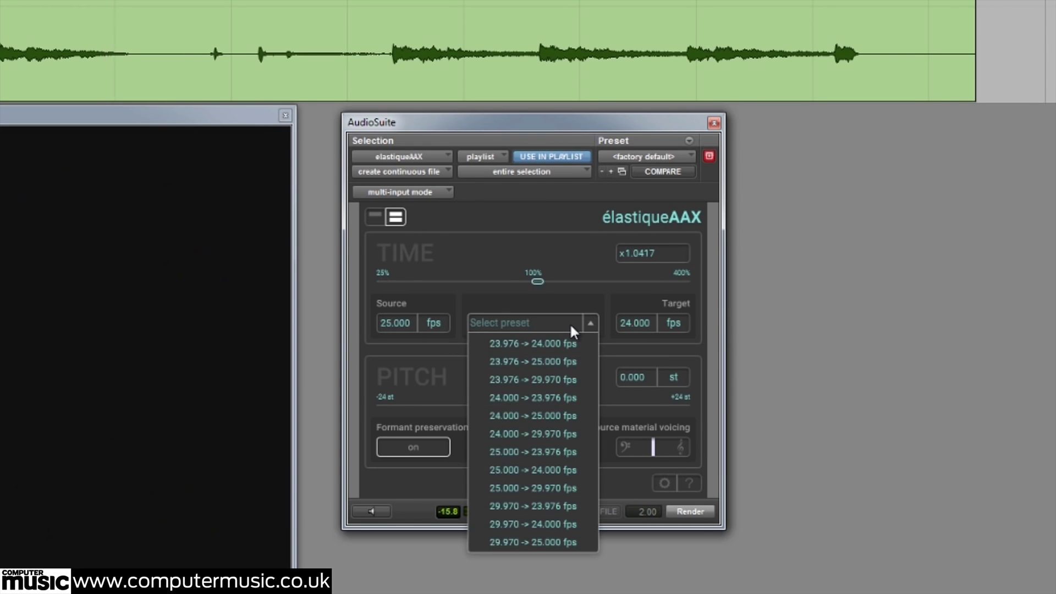
Step: Apply the '23.976 -> 25.000 fps' preset to the selected audio clip and render it
left_click(435, 81)
left_click(513, 322)
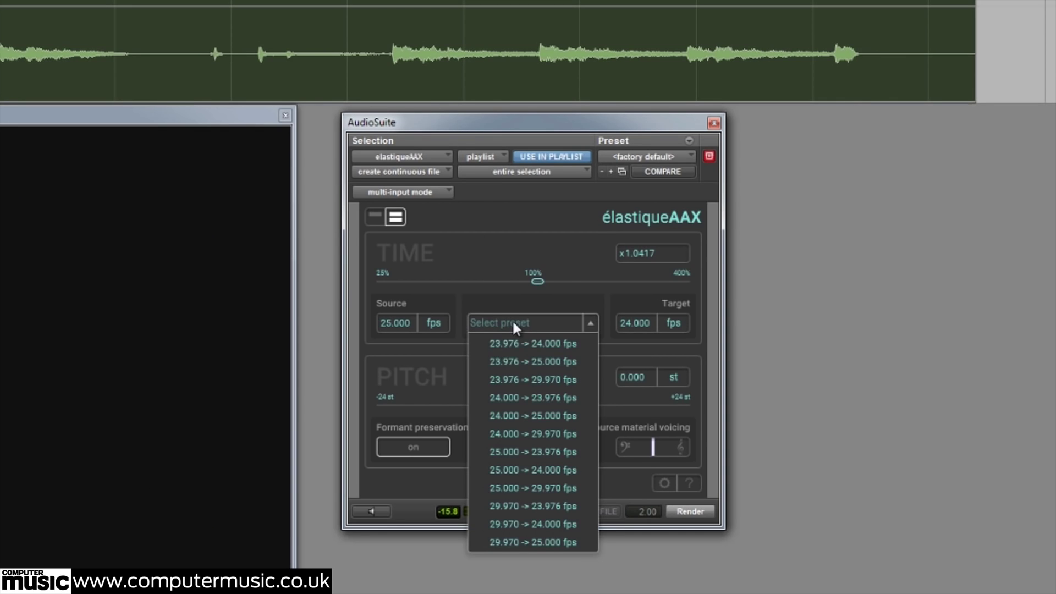
left_click(520, 362)
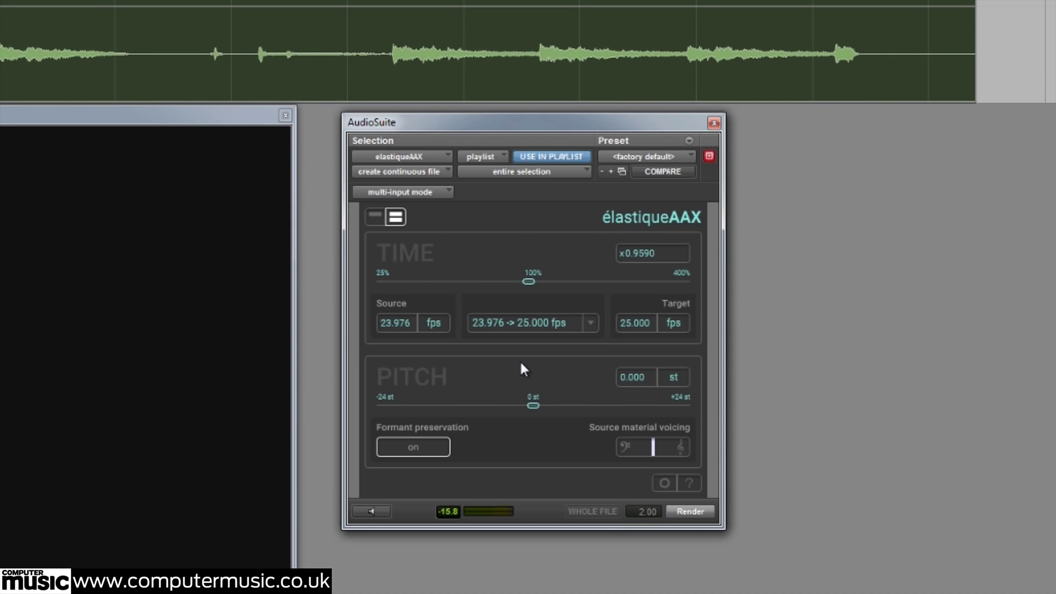
left_click(678, 510)
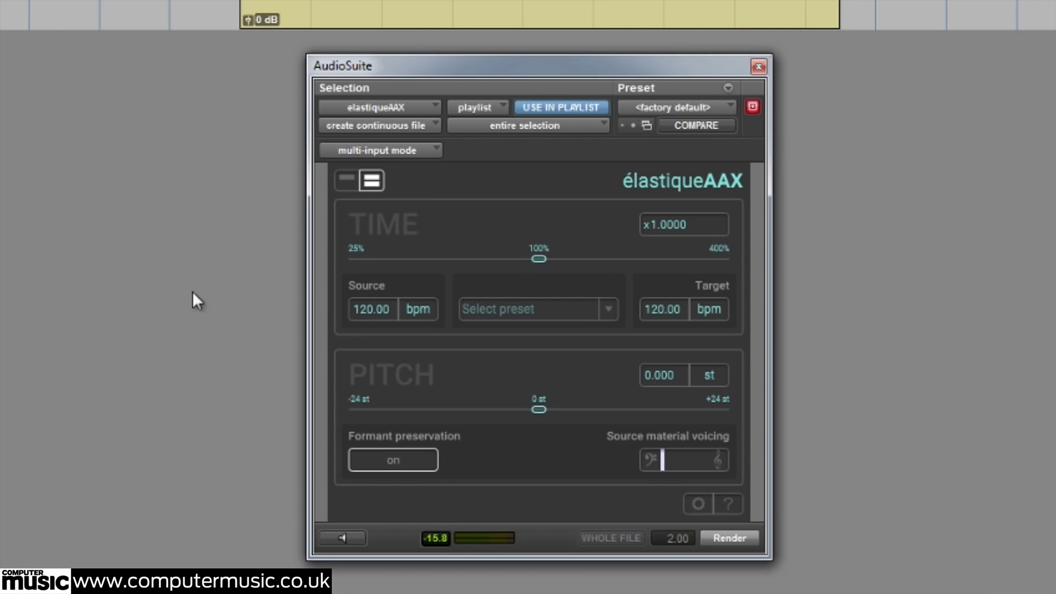
mouse_move(541, 411)
left_mouse_down()
mouse_move(450, 411)
mouse_move(687, 410)
mouse_move(549, 412)
left_mouse_up()
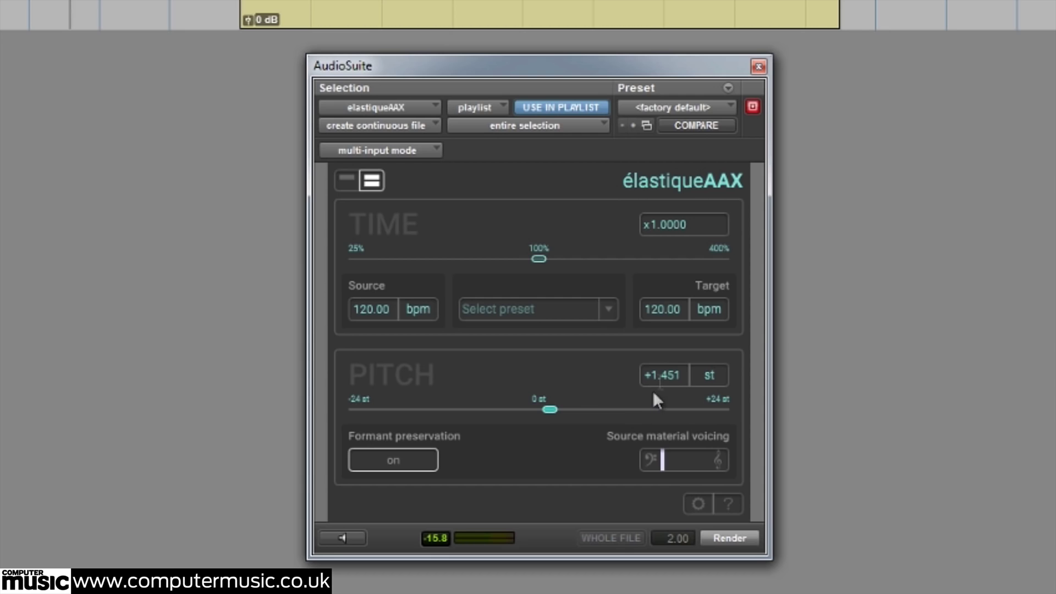
left_click(663, 374)
left_click_drag(644, 374, 648, 375)
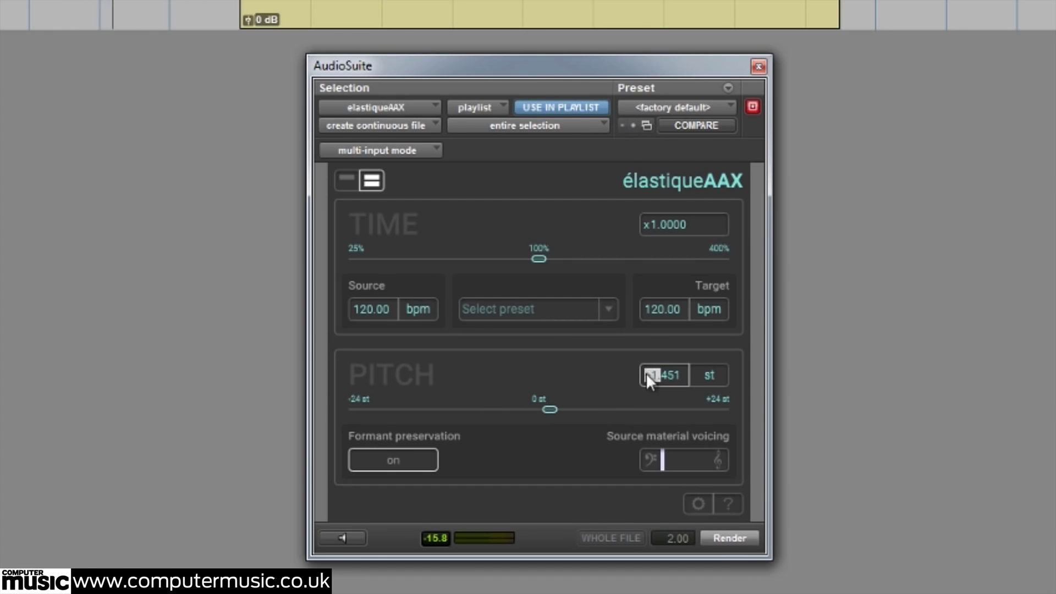
type("+24")
key("Return")
left_click(663, 380)
type("0")
key("Return")
left_click(710, 380)
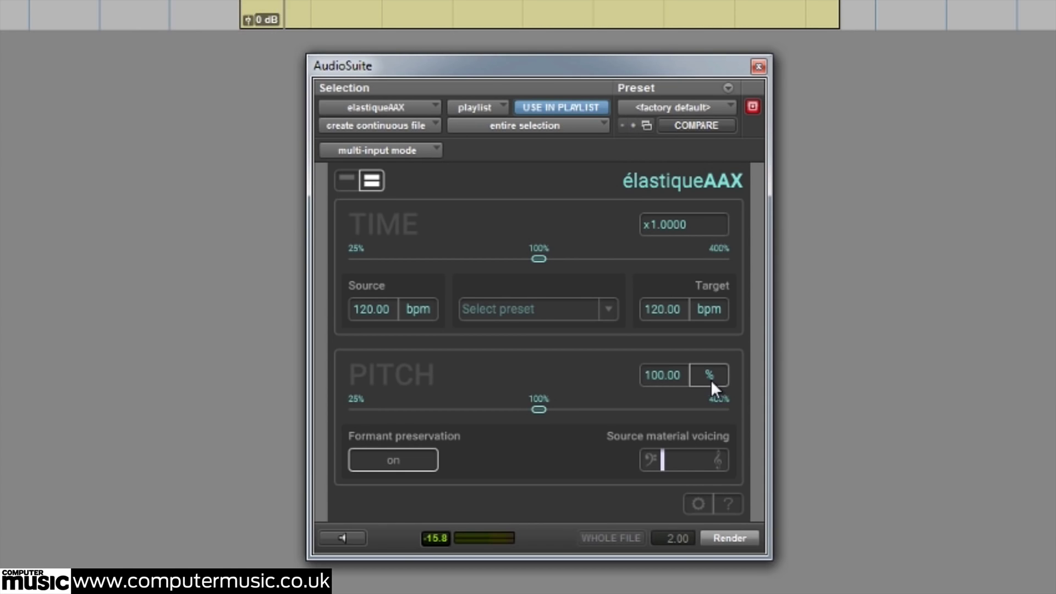
left_click(710, 379)
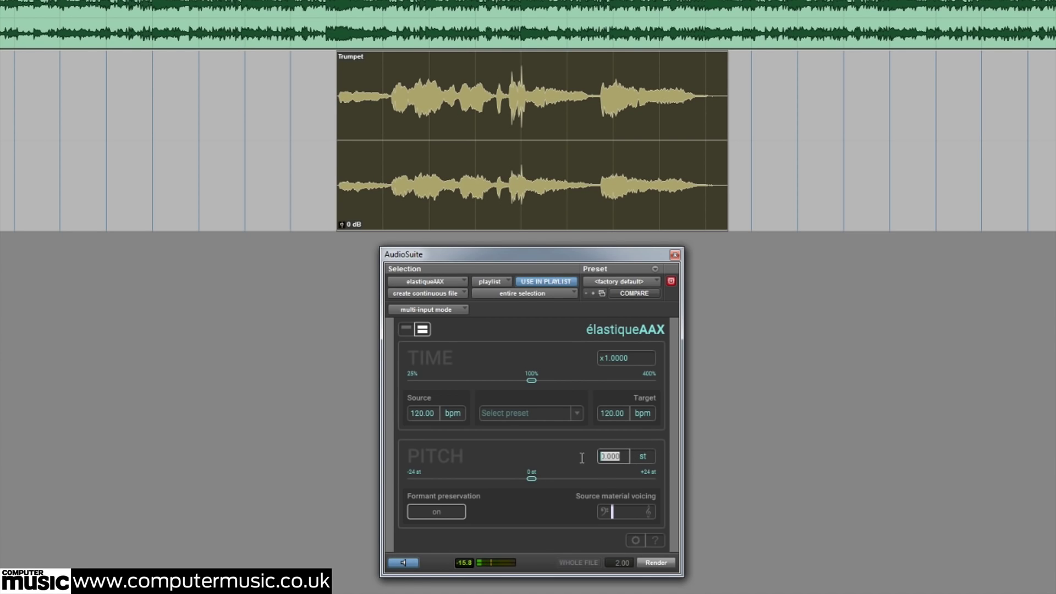
Step: Set the Trumpet clip's pitch shift to -2 semitones and render it
type("-2")
key("Return")
left_click(314, 68)
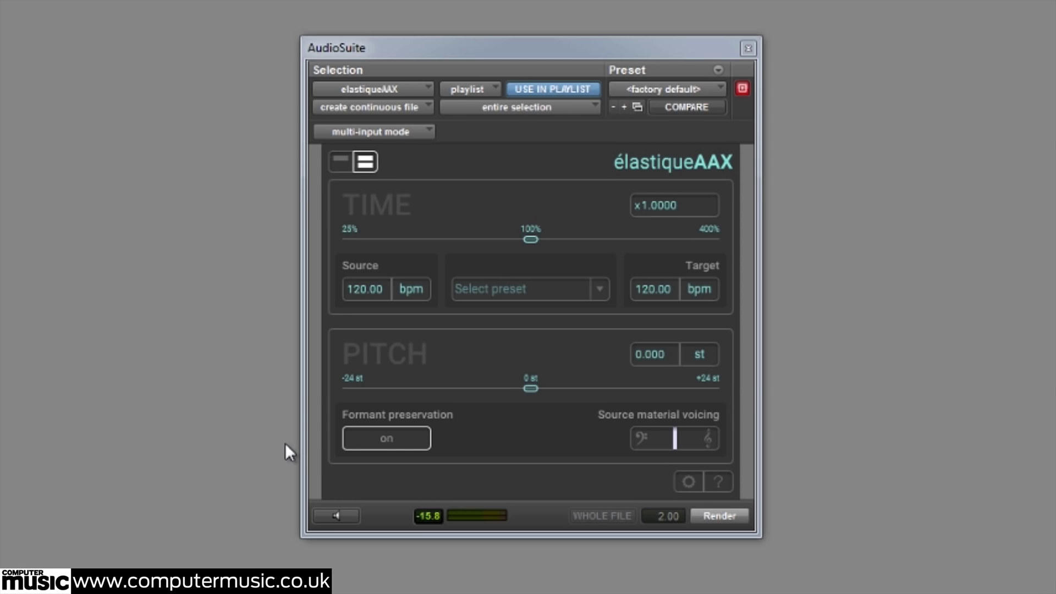
Step: Preview while lowering pitch to about -3.56 st, toggling formant preservation off and on to compare
left_click(347, 519)
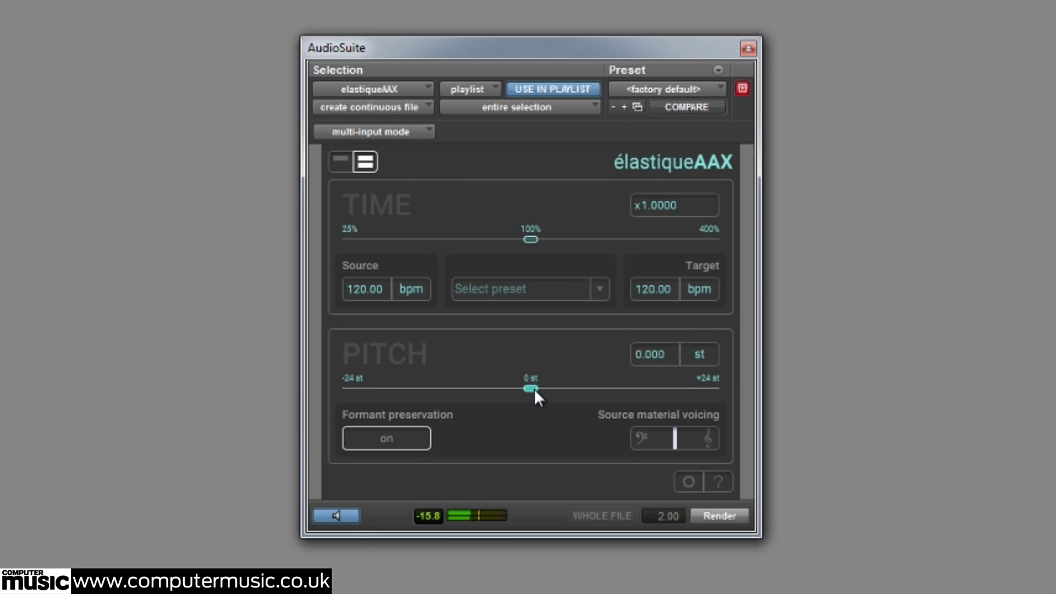
left_click_drag(533, 389, 513, 389)
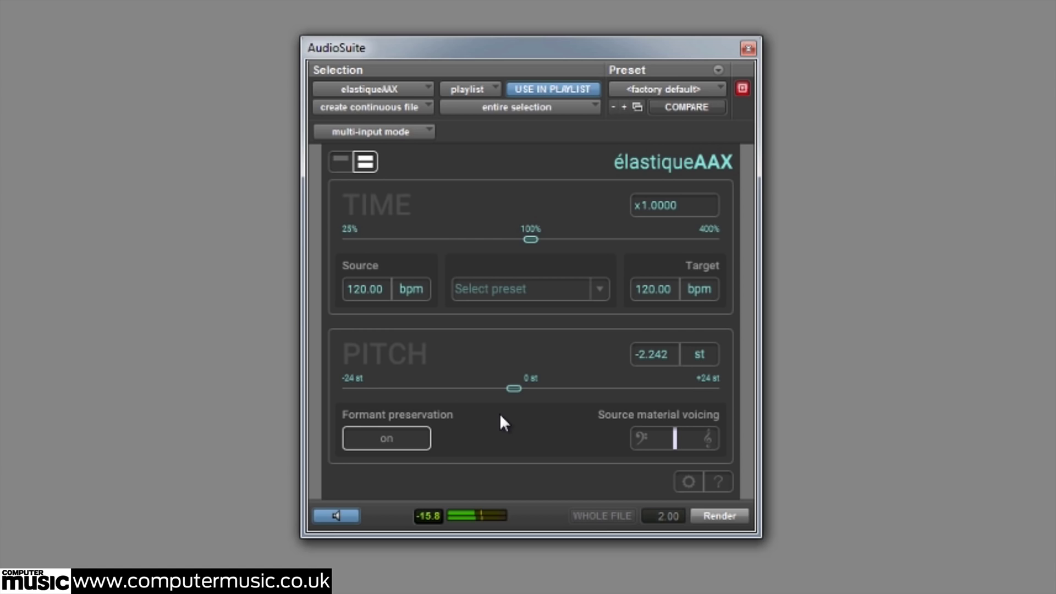
left_click(413, 452)
left_click(413, 446)
left_click_drag(506, 392, 504, 388)
left_click(411, 440)
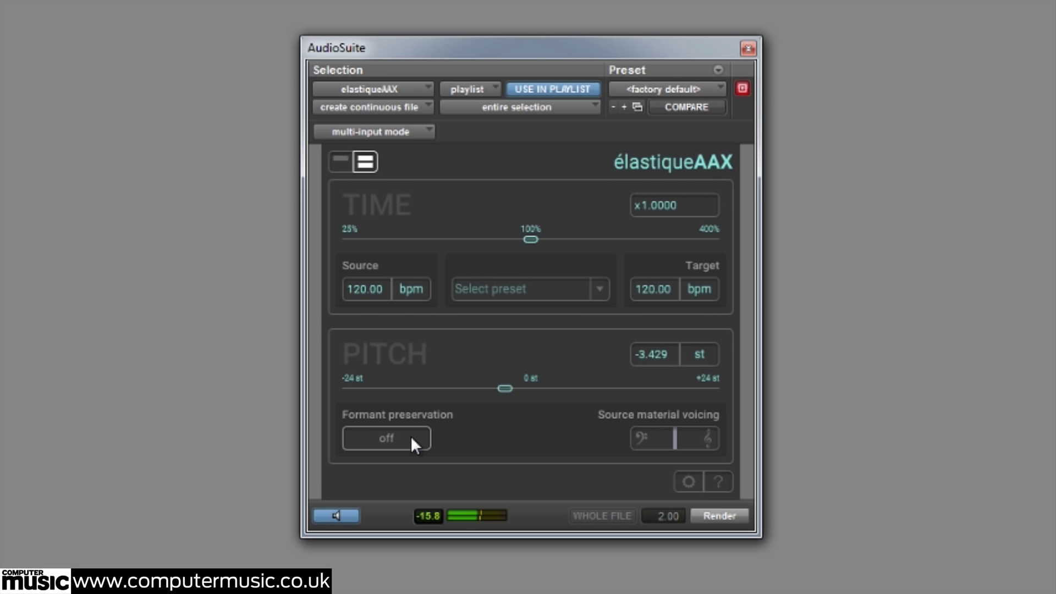
left_click(410, 436)
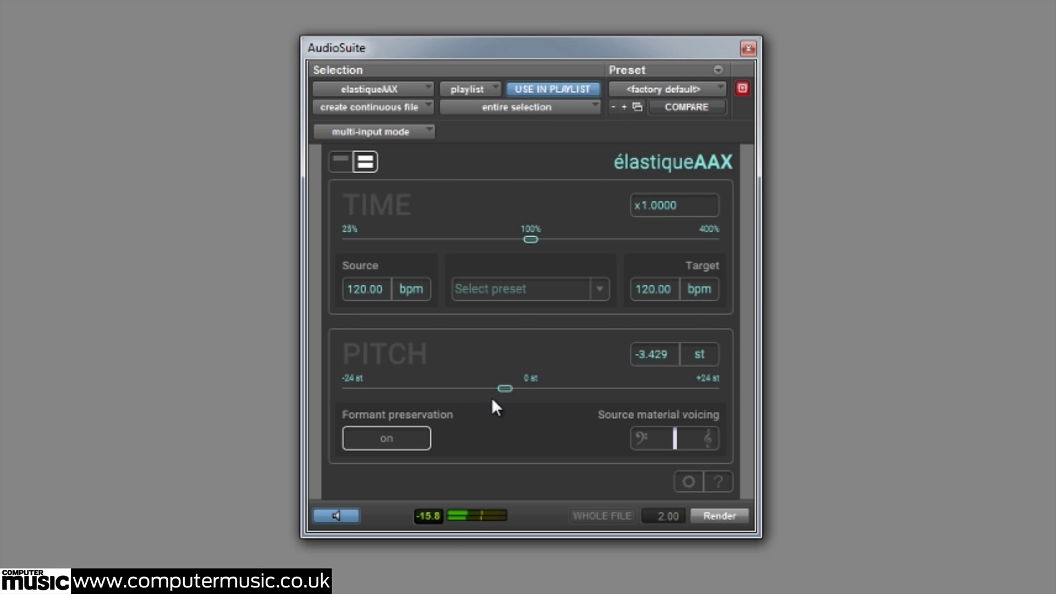
left_click_drag(503, 390, 504, 390)
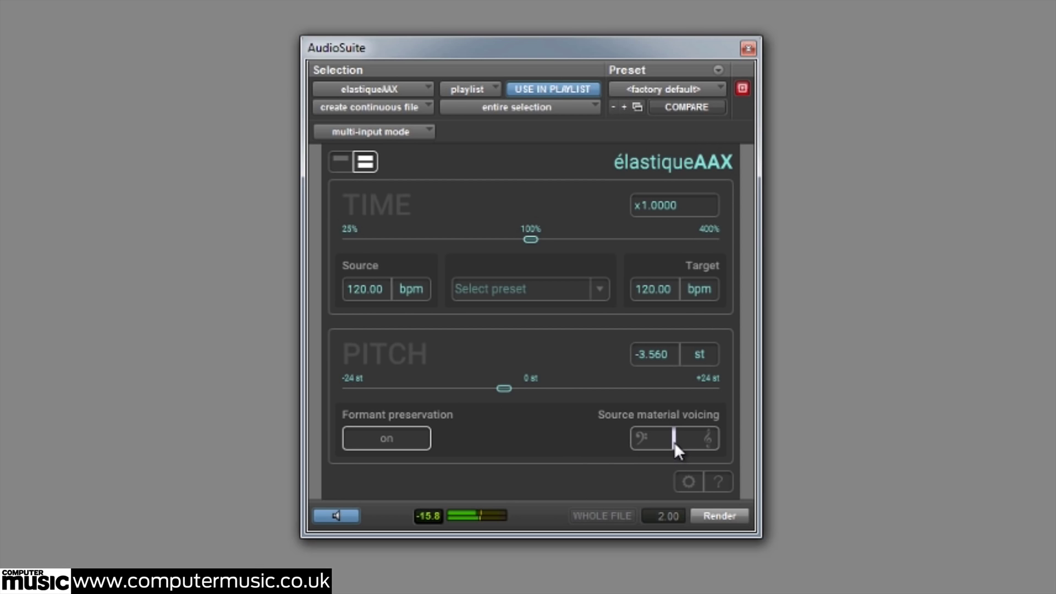
Step: Sweep the pitch slider up and back below zero, then shift source voicing toward treble
left_click_drag(506, 388, 546, 390)
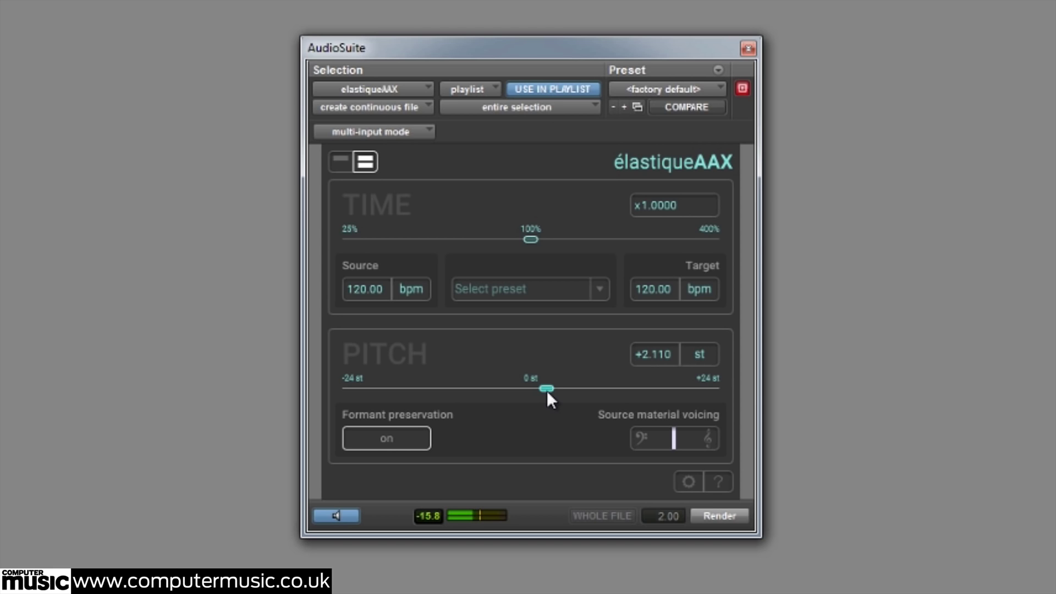
left_click_drag(547, 390, 511, 387)
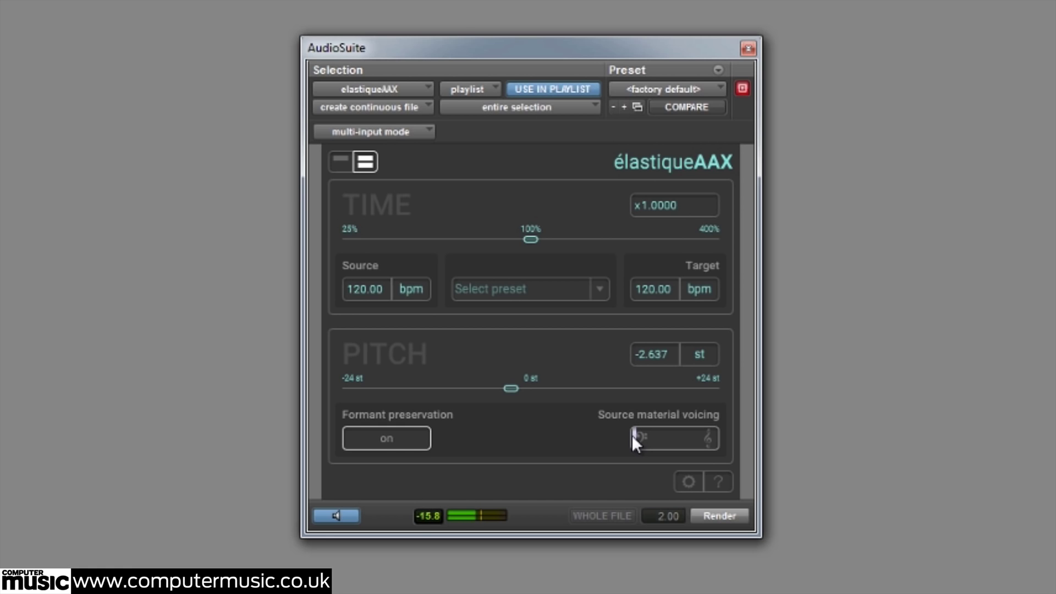
left_click_drag(633, 434, 727, 439)
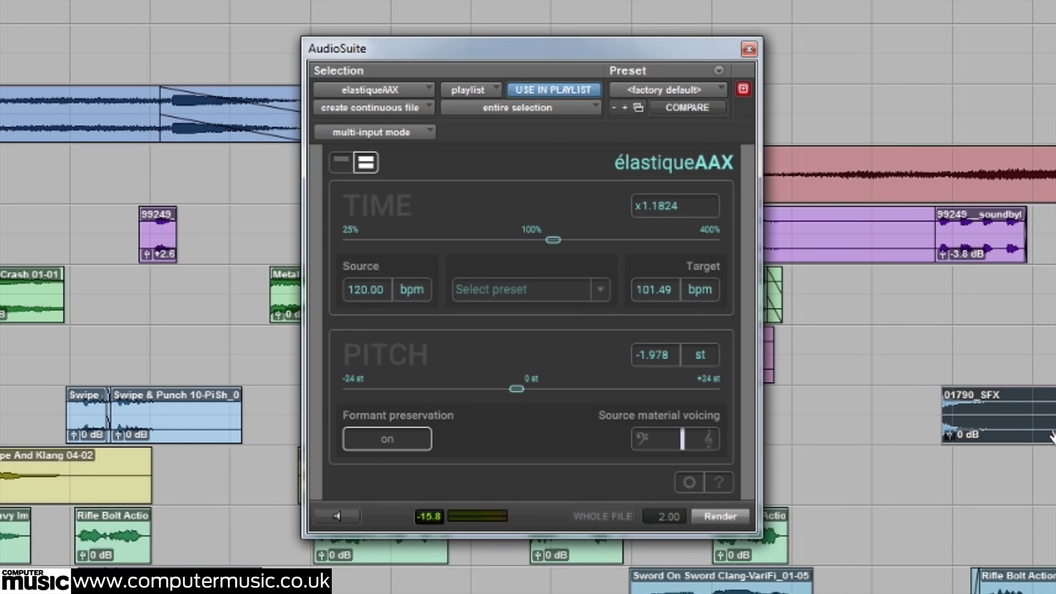
Step: Preview with pitch raised to +2.242 st and the source voicing slider moved toward bass
left_click(330, 516)
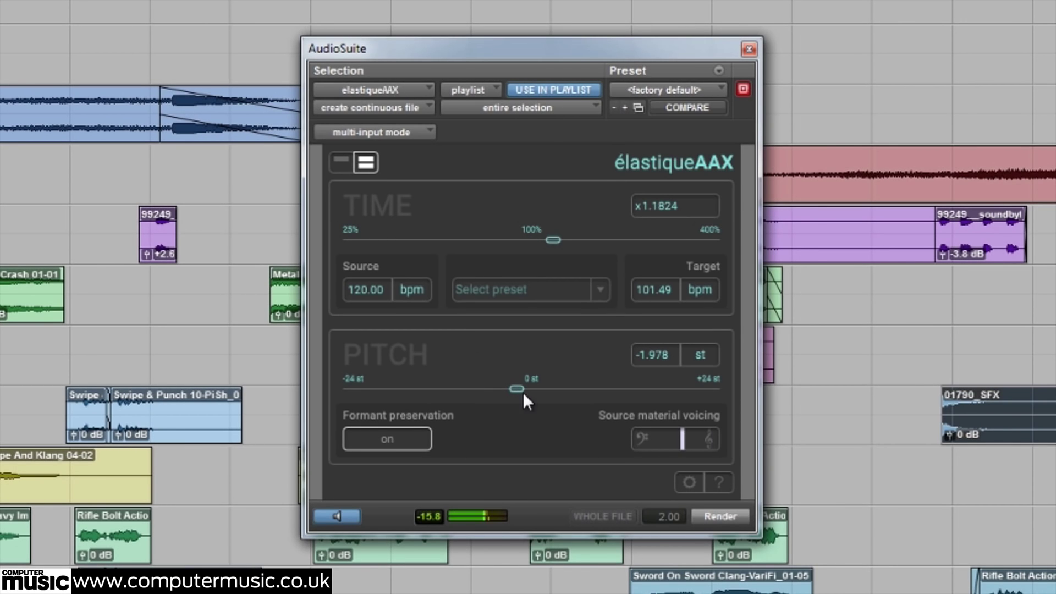
left_click_drag(517, 389, 548, 388)
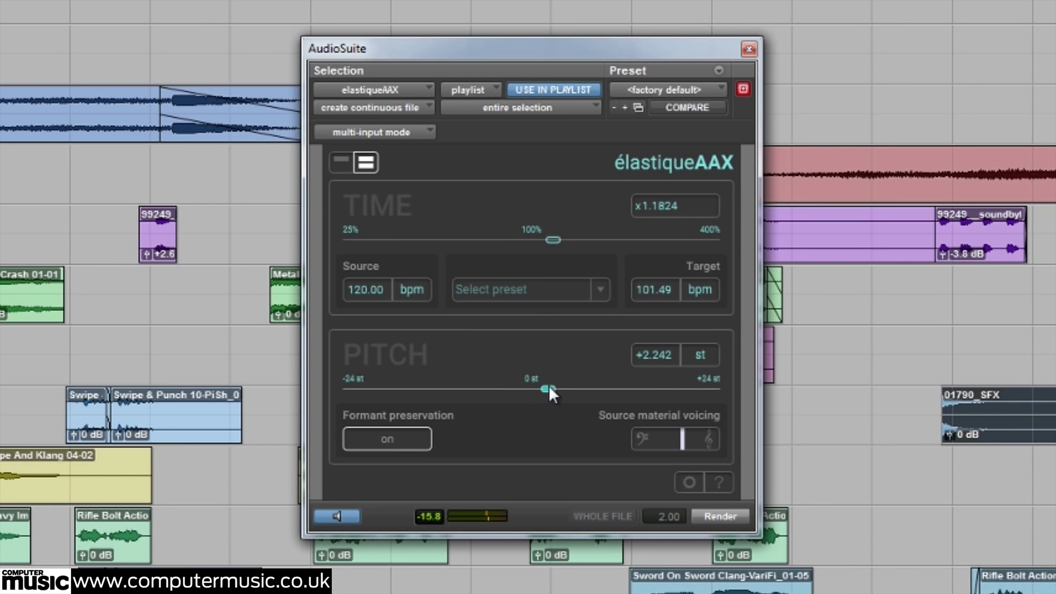
left_click_drag(679, 435, 657, 434)
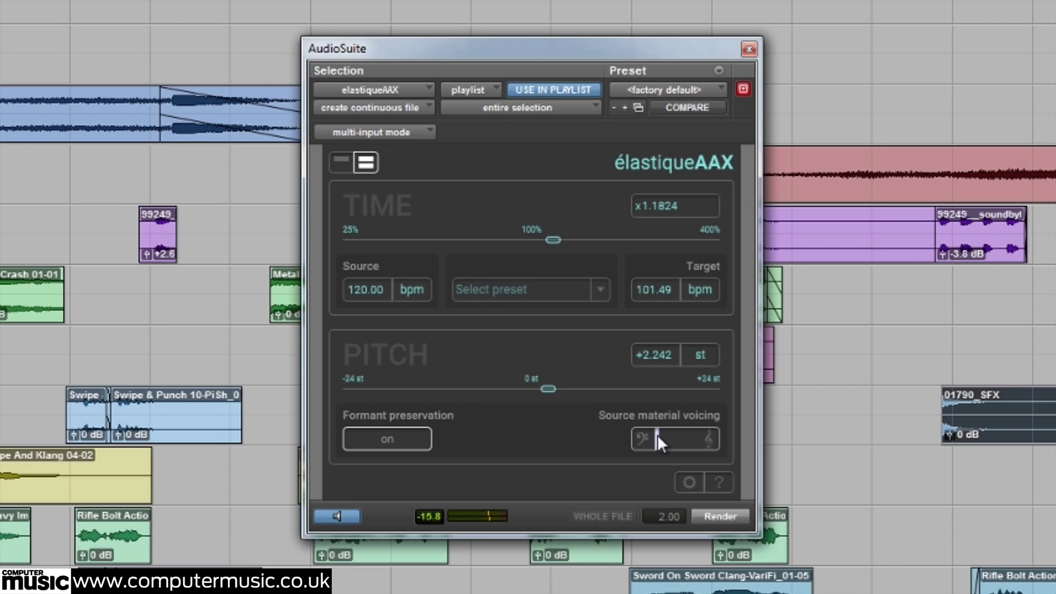